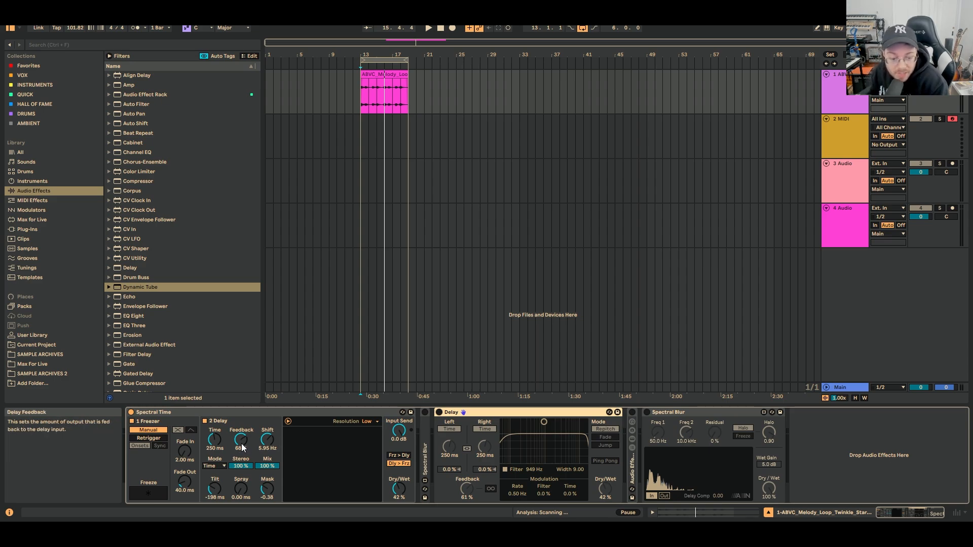
- Deactivate Spectral Time with Delay also off and play the melody loop dry
{"action": "left_click", "coordinate": [439, 413]}
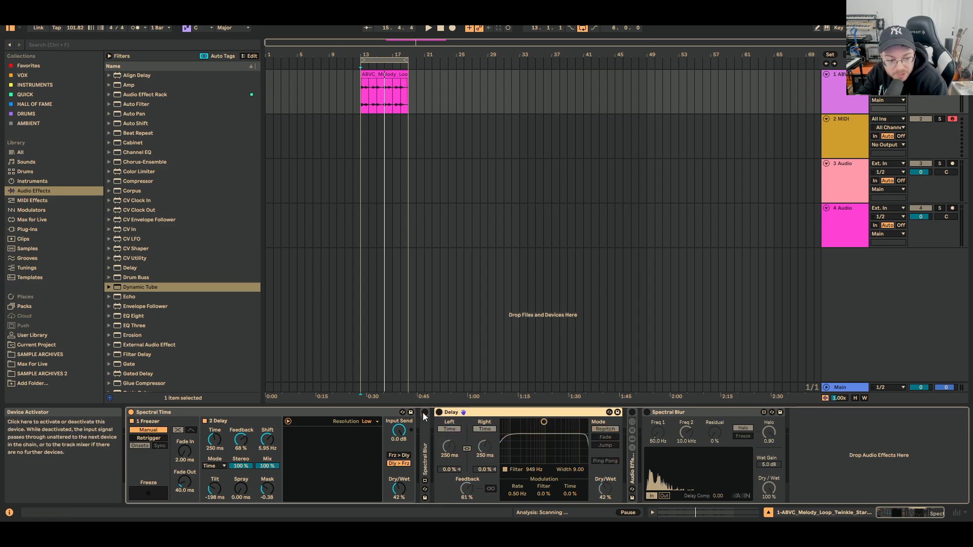
{"action": "left_click", "coordinate": [130, 411]}
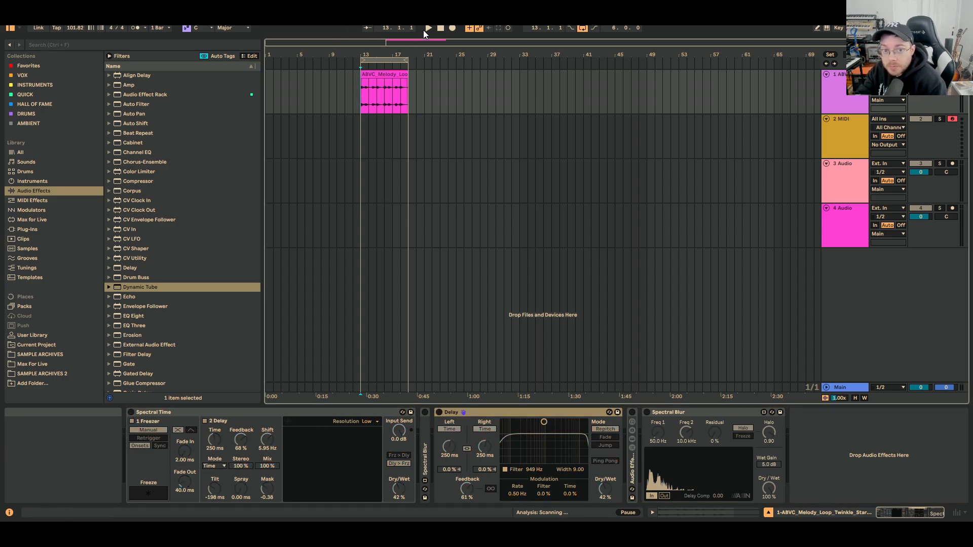
{"action": "key", "text": "space"}
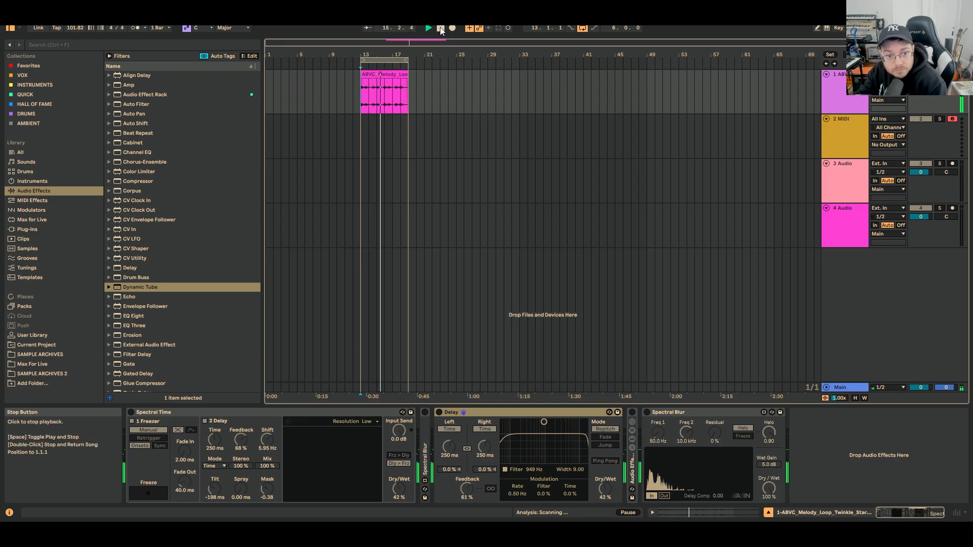
{"action": "left_click", "coordinate": [440, 29]}
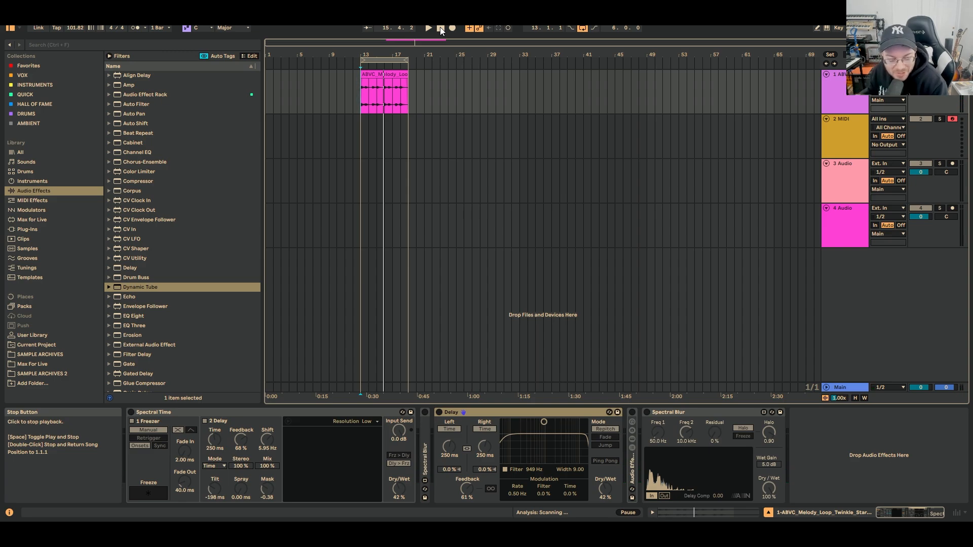
- Activate the Delay device and play the melody loop through it
{"action": "left_click", "coordinate": [438, 413]}
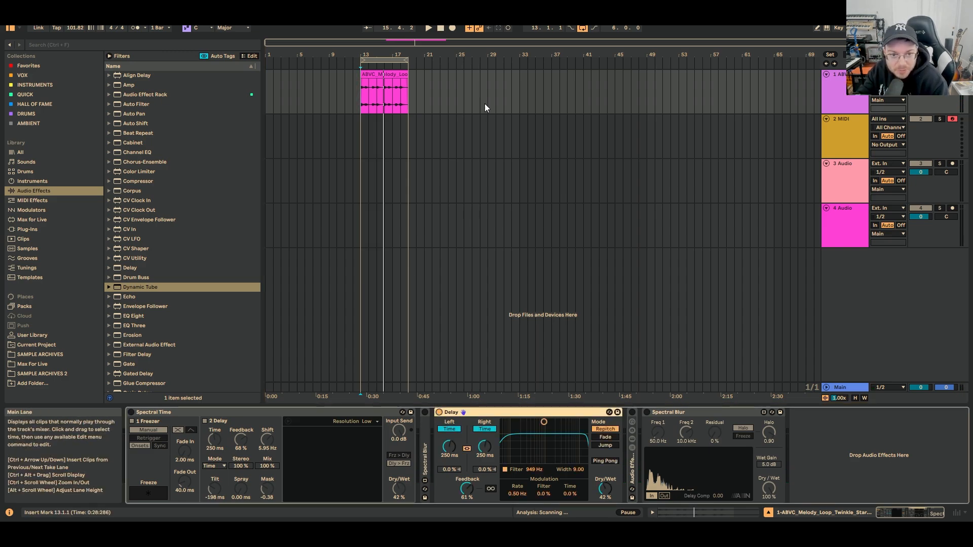
{"action": "left_click", "coordinate": [429, 28]}
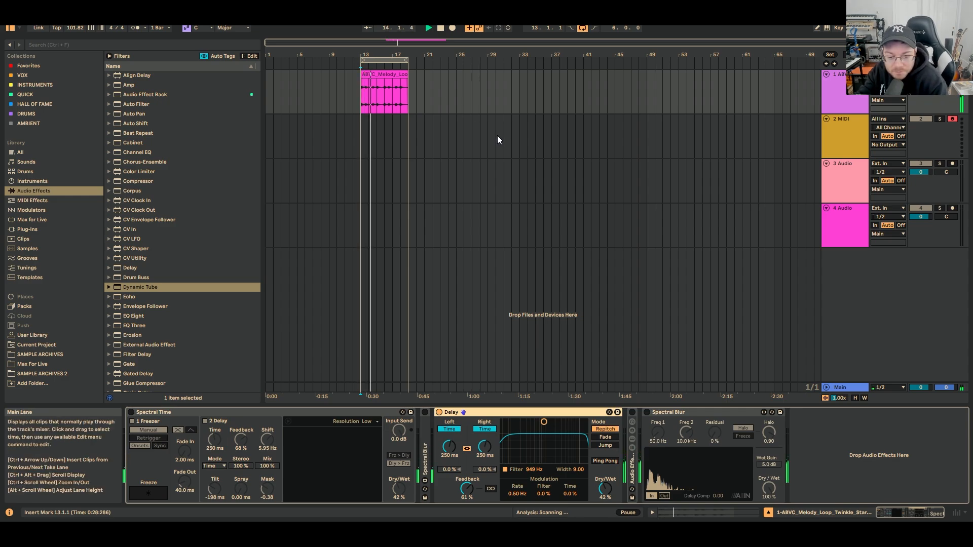
{"action": "left_click", "coordinate": [439, 32]}
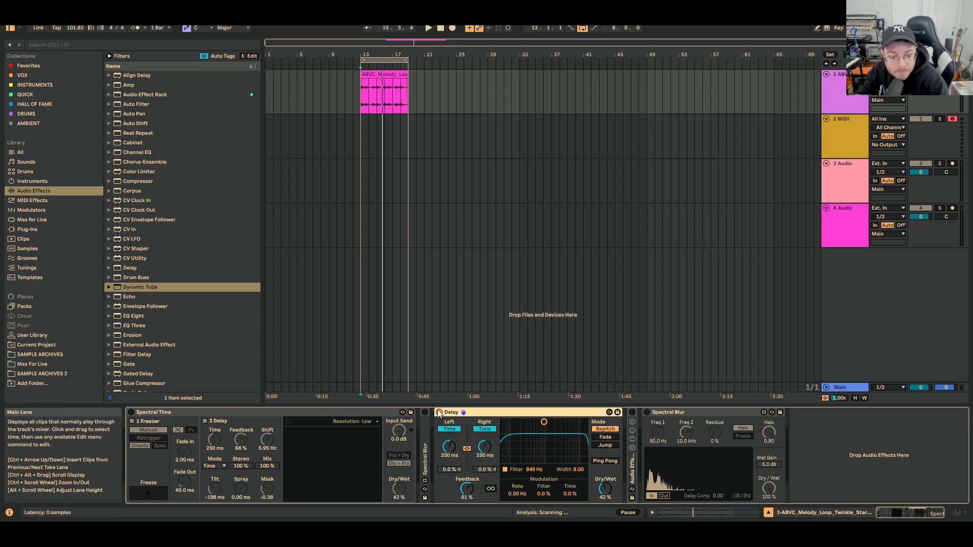
- Switch off Delay, switch on Spectral Time, and play the loop to compare its sound
{"action": "left_click", "coordinate": [439, 413]}
{"action": "left_click", "coordinate": [131, 413]}
{"action": "left_click", "coordinate": [429, 29]}
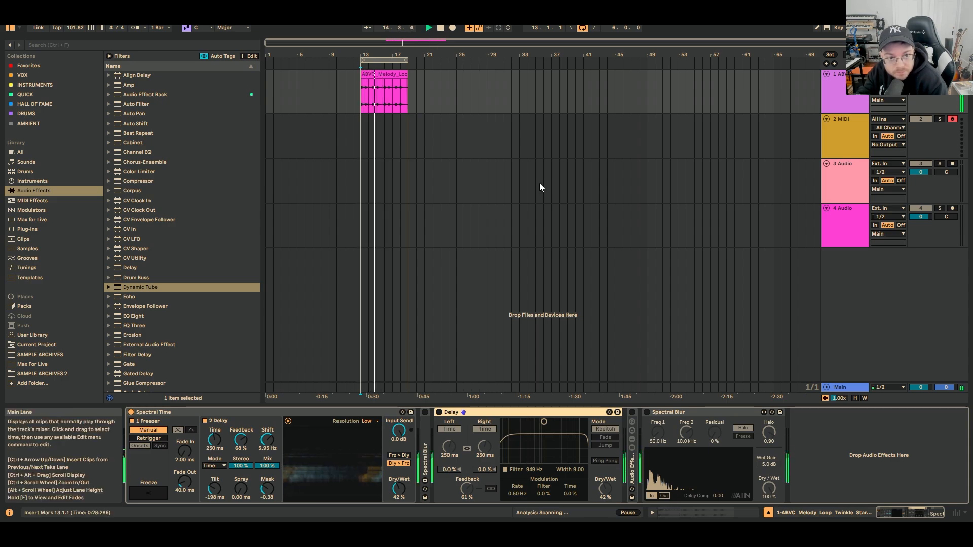
{"action": "left_click", "coordinate": [440, 28]}
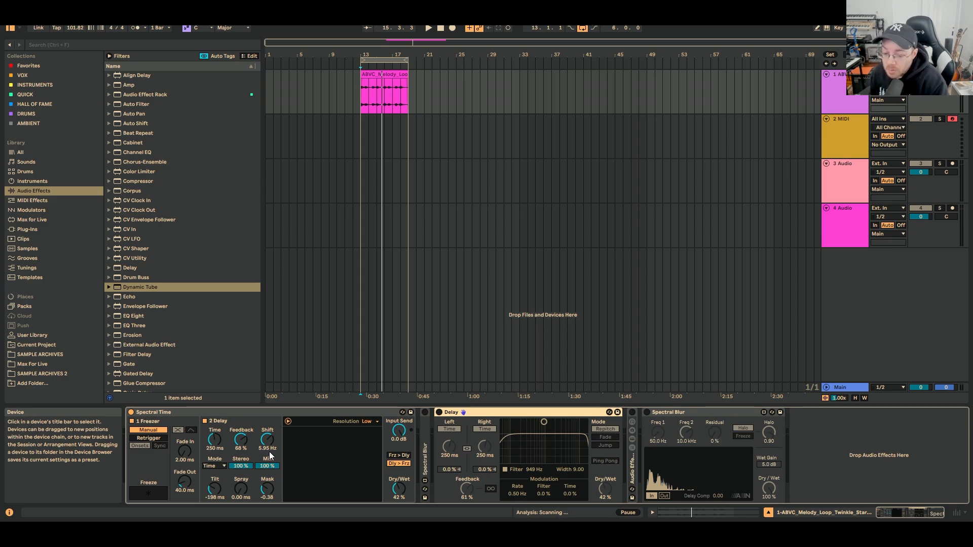
- Select the Spectral Time device and audition the melody loop through it from bar 13
{"action": "left_click", "coordinate": [270, 457]}
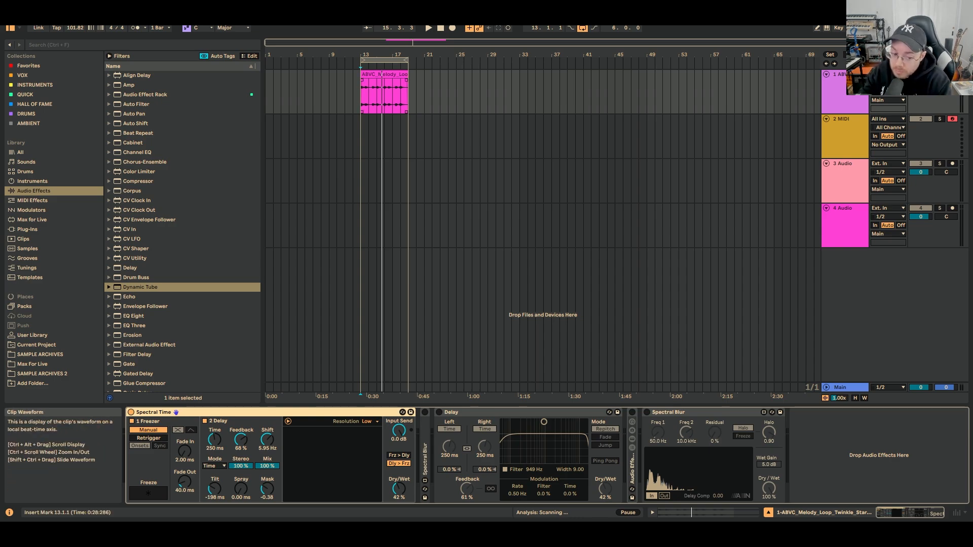
{"action": "key", "text": "space"}
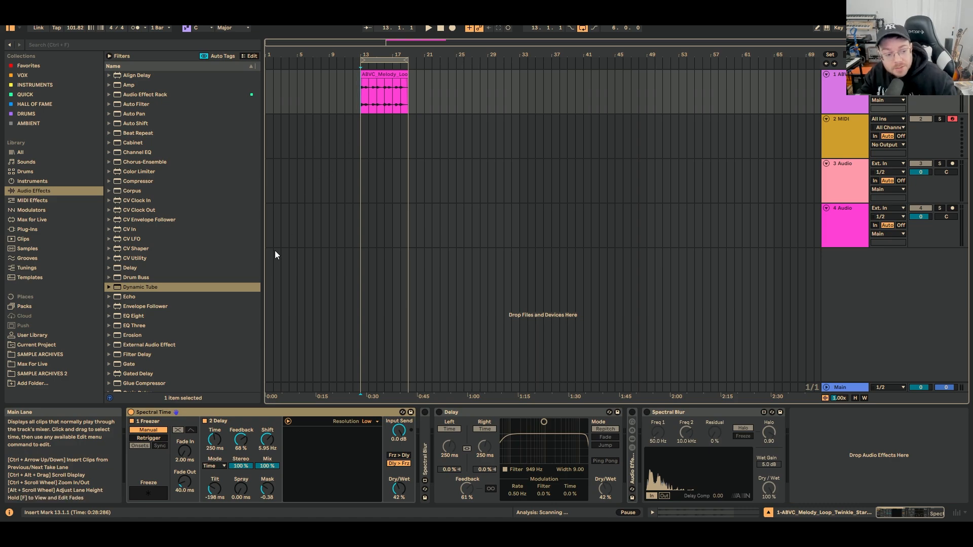
{"action": "key", "text": "space"}
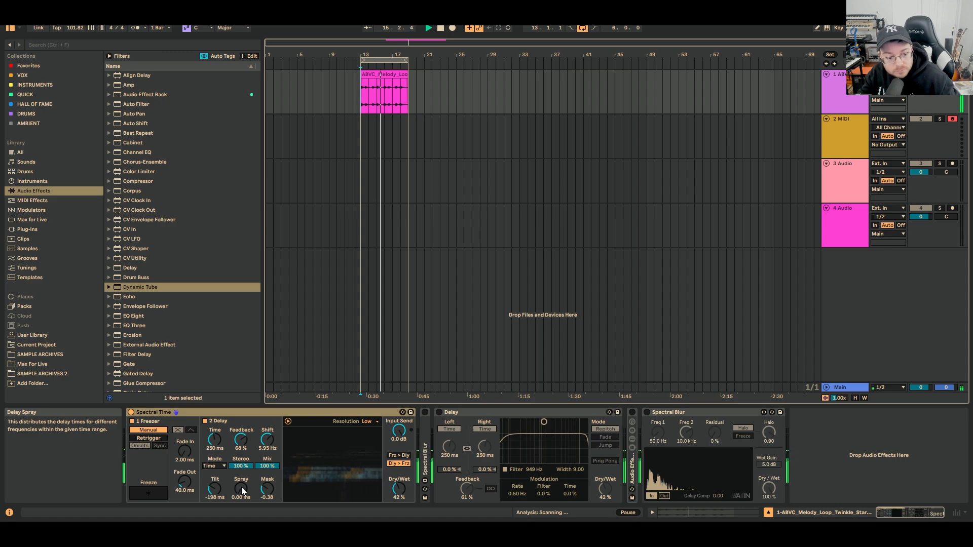
{"action": "key", "text": "space"}
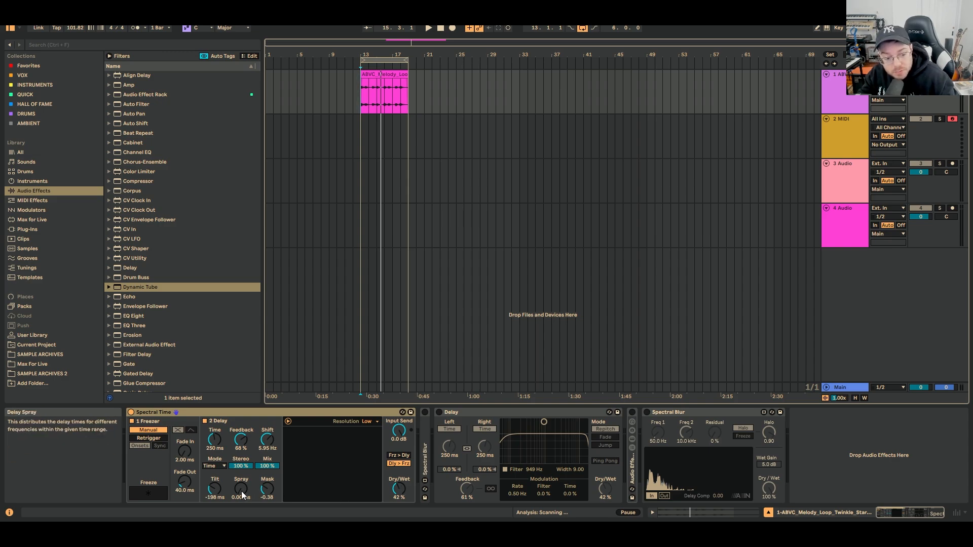
- Try Spectral Time's delay Spray at 400 ms and at zero, and set it to about 310 ms while auditioning the loop
{"action": "mouse_move", "coordinate": [243, 495]}
{"action": "left_mouse_down"}
{"action": "mouse_move", "coordinate": [242, 477]}
{"action": "mouse_move", "coordinate": [243, 495]}
{"action": "left_mouse_up"}
{"action": "key", "text": "space"}
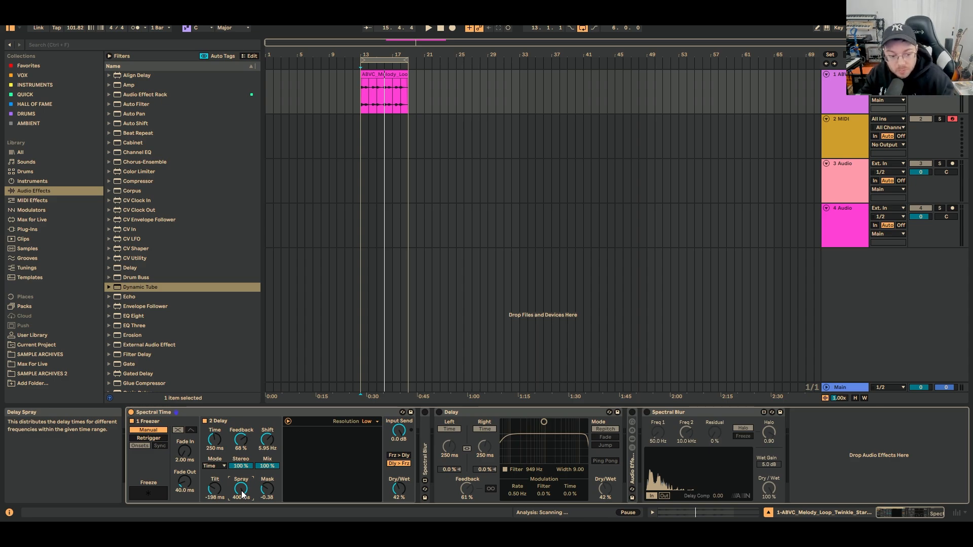
{"action": "double_click", "coordinate": [241, 489]}
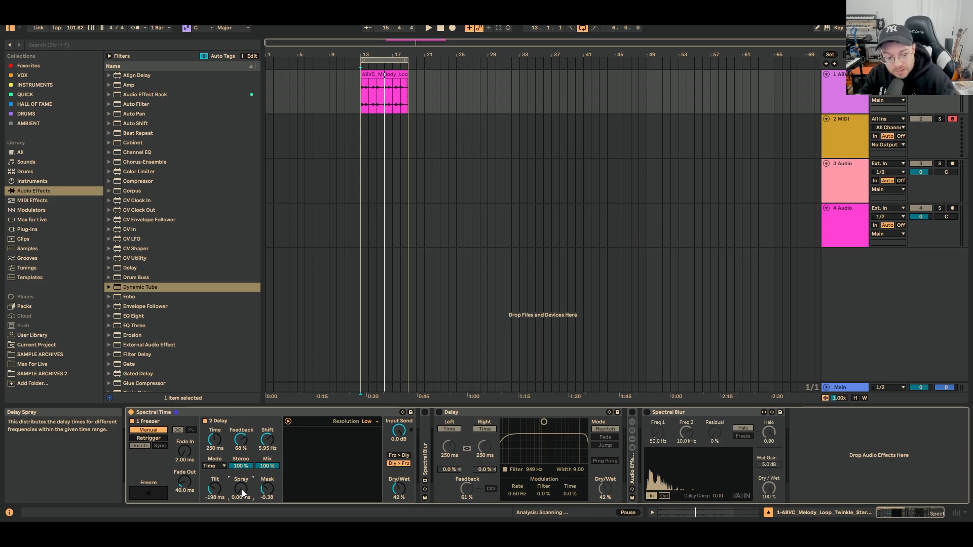
{"action": "key", "text": "space"}
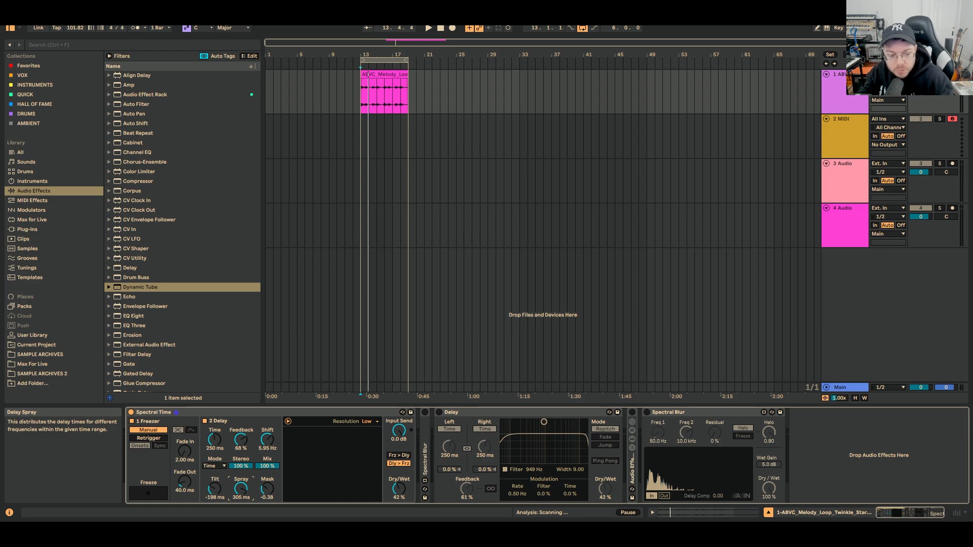
{"action": "key", "text": "space"}
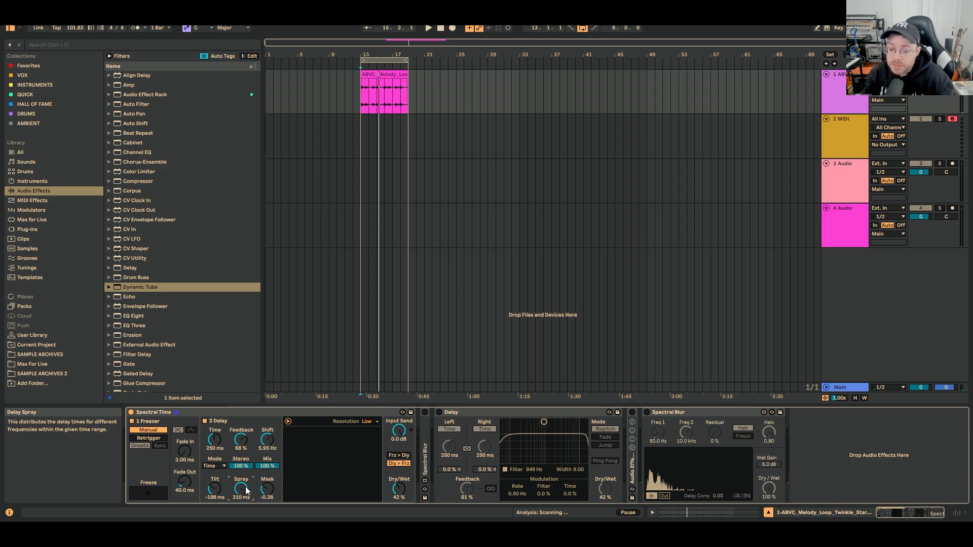
{"action": "left_click", "coordinate": [675, 413]}
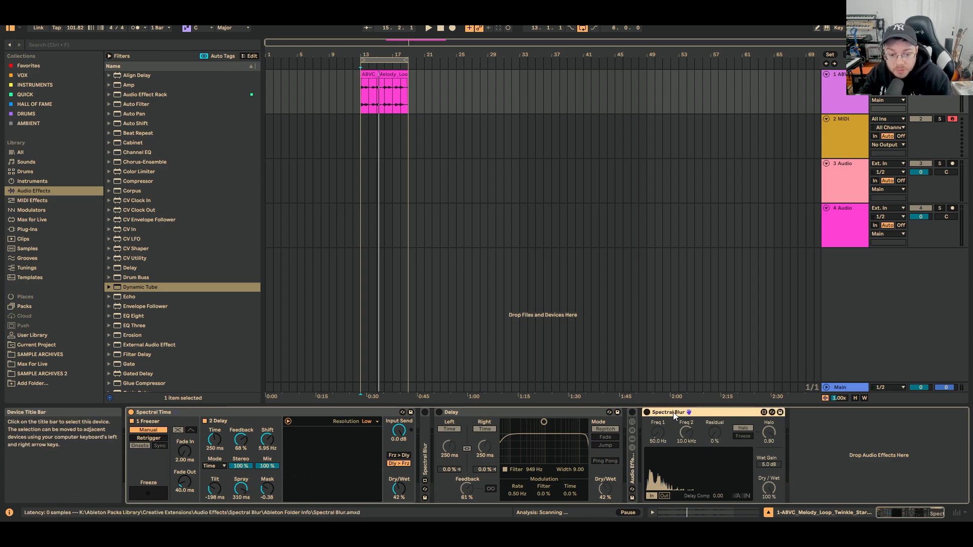
{"action": "key", "text": "ctrl+z"}
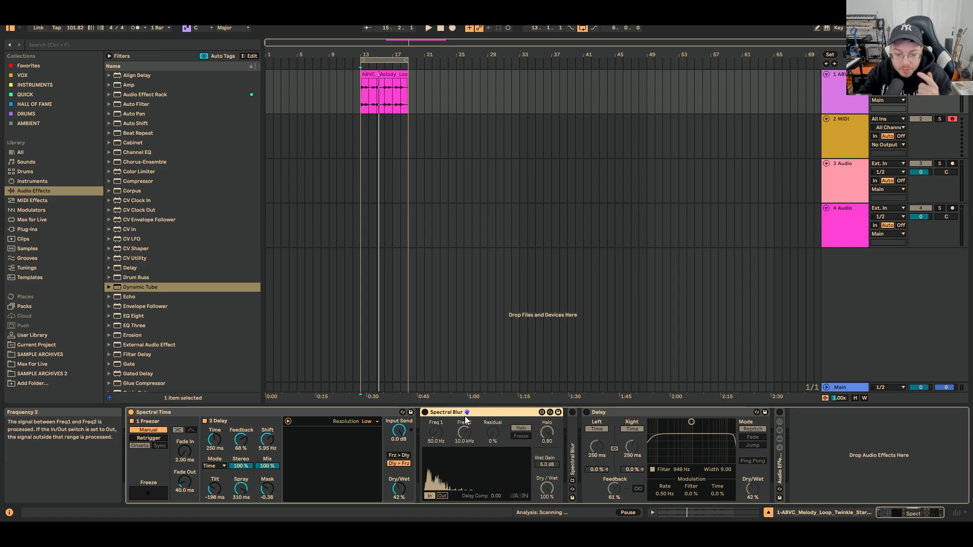
{"action": "left_click_drag", "start_coordinate": [466, 412], "coordinate": [794, 420]}
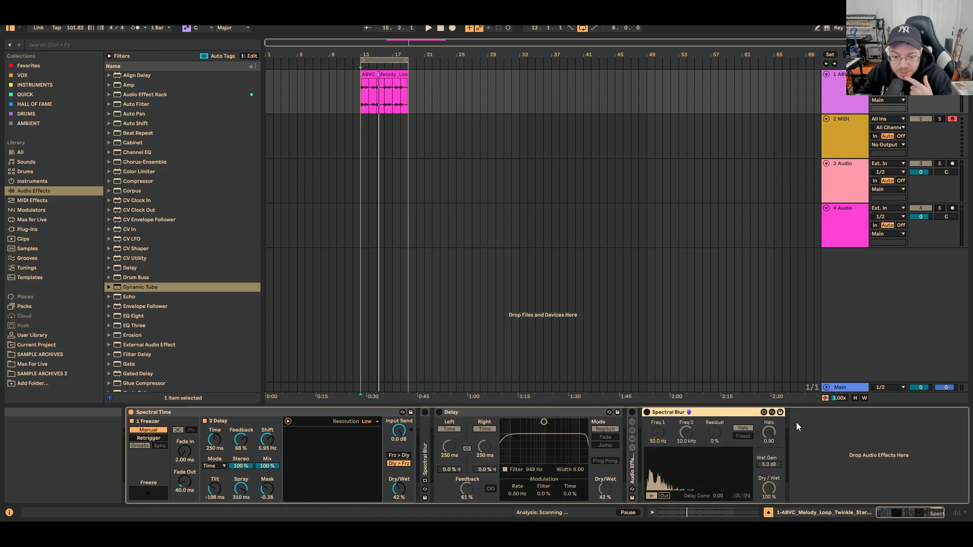
- Expand and activate the Spectral Blur directly after Spectral Time, and collapse the Delay device
{"action": "left_click_drag", "start_coordinate": [643, 416], "coordinate": [426, 431]}
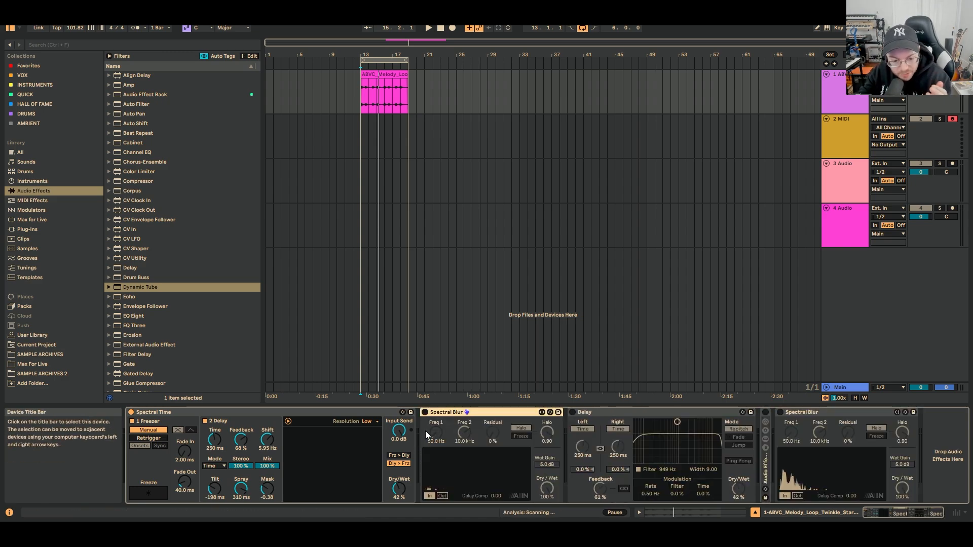
{"action": "double_click", "coordinate": [592, 414]}
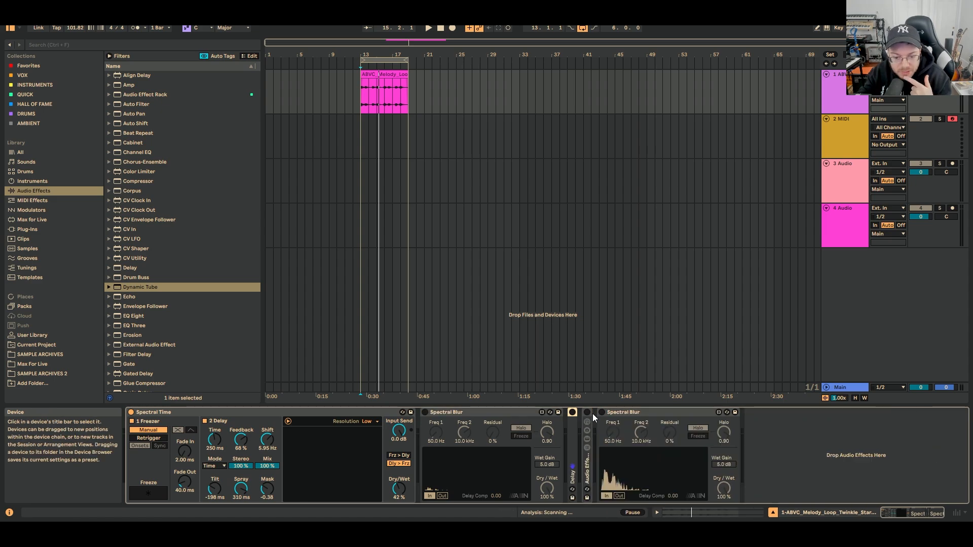
{"action": "left_click", "coordinate": [620, 414]}
{"action": "left_click", "coordinate": [425, 412]}
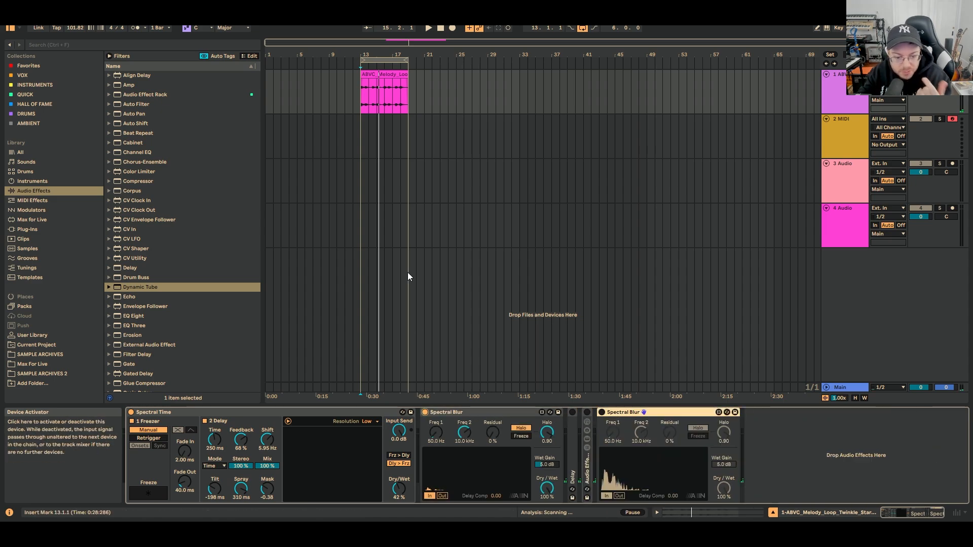
- Play the melody loop from the clip's start through Spectral Time and the first Spectral Blur
{"action": "left_click", "coordinate": [361, 104]}
{"action": "key", "text": "space"}
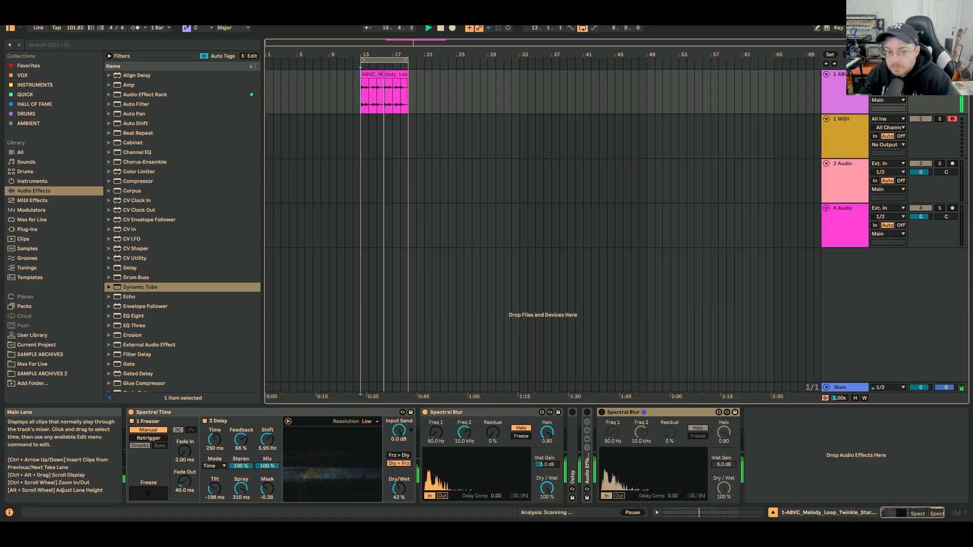
{"action": "left_click", "coordinate": [441, 29]}
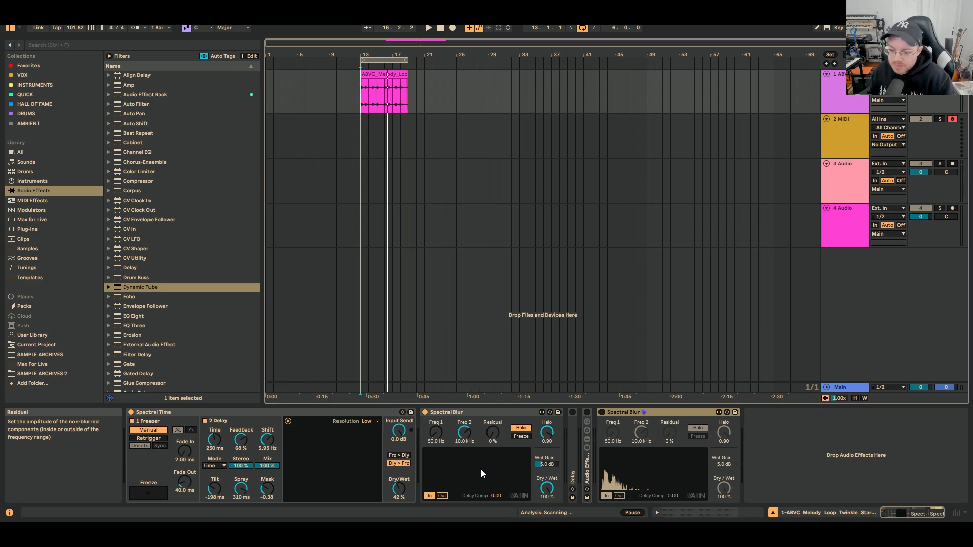
- Expand and activate the Audio Effect Rack, and solo its Spectral Resonator chain
{"action": "left_click", "coordinate": [587, 464]}
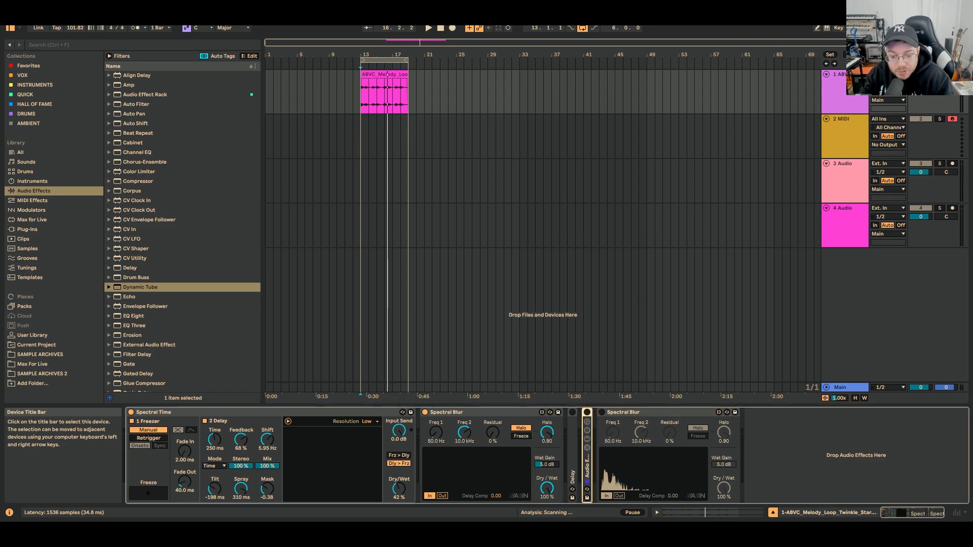
{"action": "double_click", "coordinate": [588, 481]}
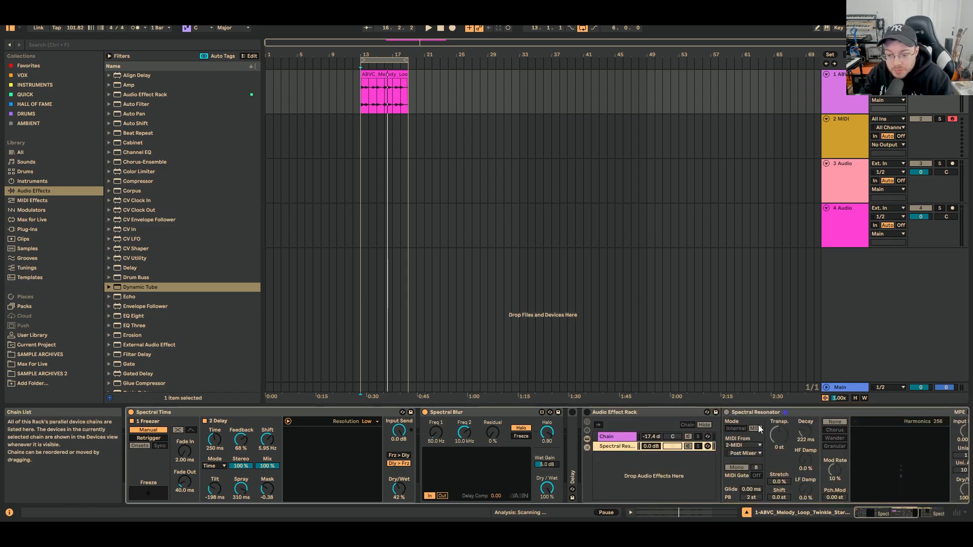
{"action": "left_click_drag", "start_coordinate": [891, 509], "coordinate": [907, 510]}
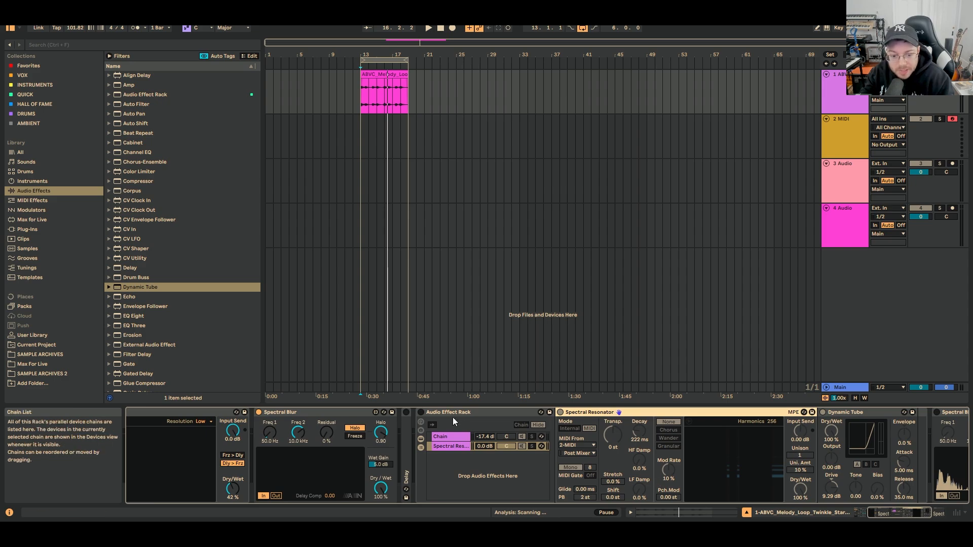
{"action": "left_click", "coordinate": [421, 412]}
{"action": "left_click", "coordinate": [531, 446]}
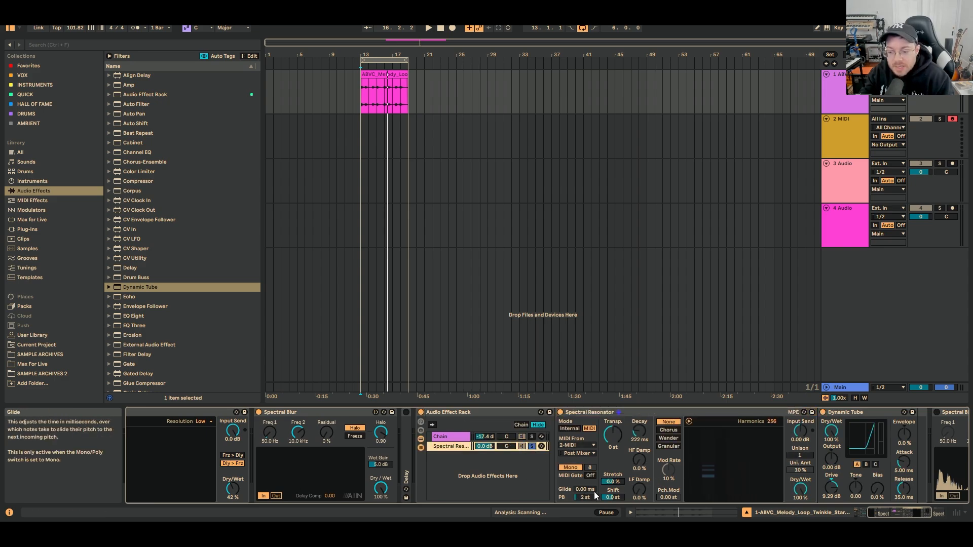
{"action": "left_click_drag", "start_coordinate": [877, 519], "coordinate": [890, 518]}
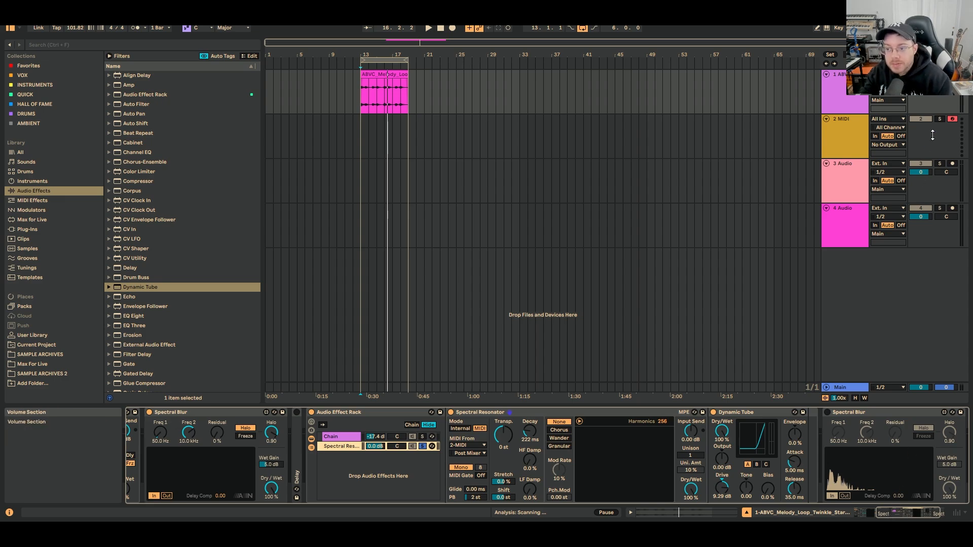
- Solo the 2 MIDI track feeding the Spectral Resonator, and audition the melody track through the Audio Effect Rack
{"action": "left_click", "coordinate": [941, 119]}
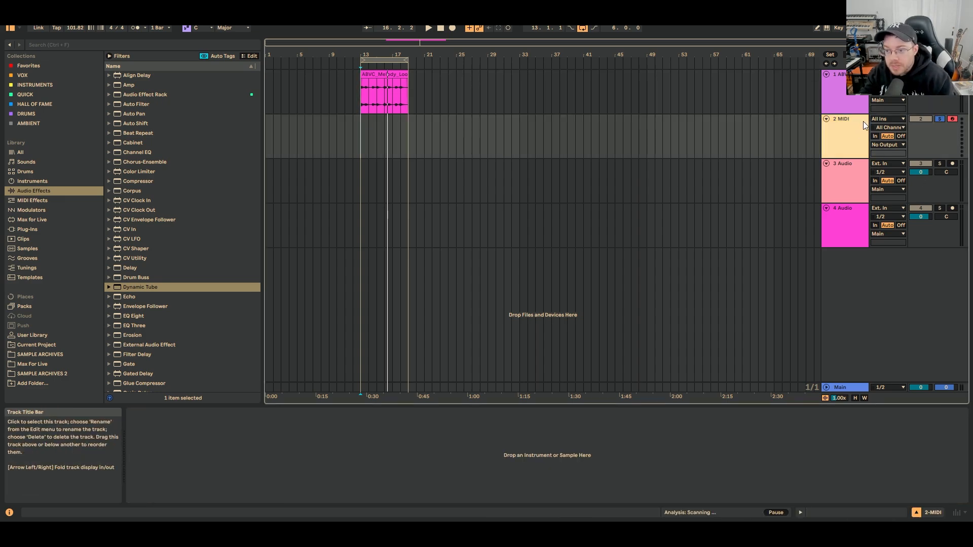
{"action": "key", "text": "Up"}
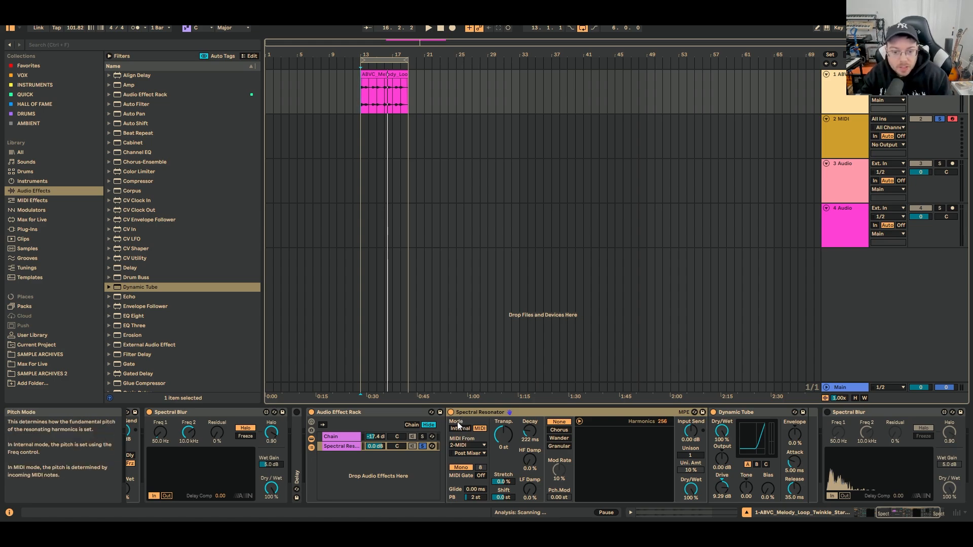
{"action": "key", "text": "space"}
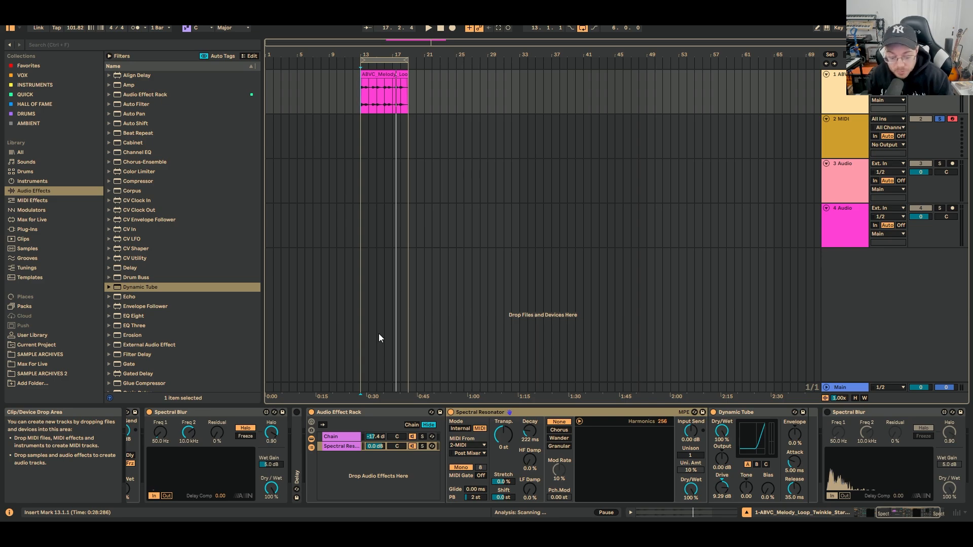
{"action": "key", "text": "space"}
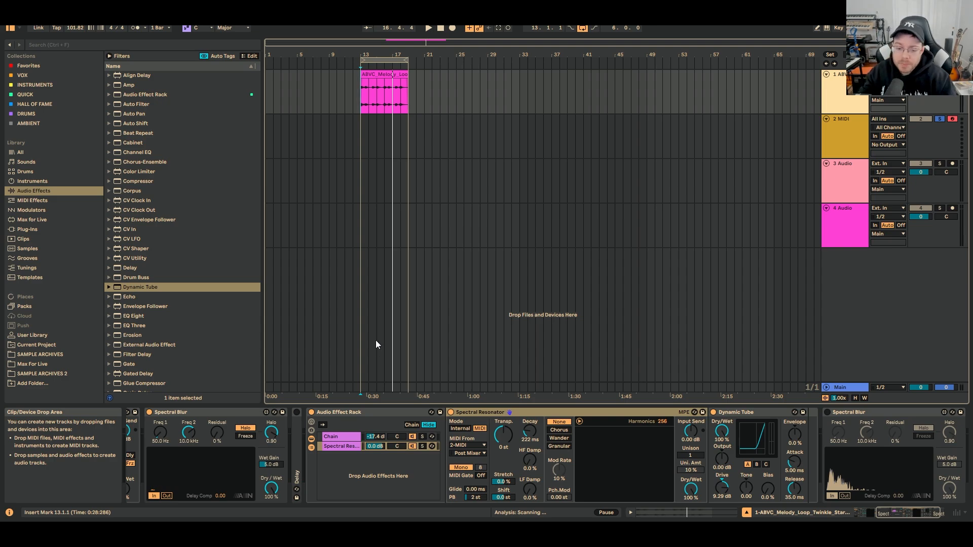
{"action": "left_click", "coordinate": [346, 415]}
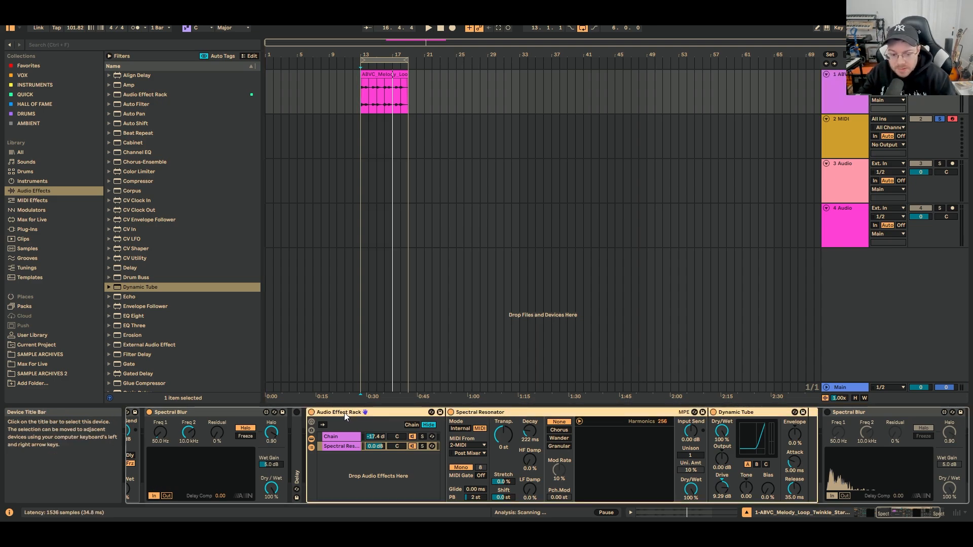
- Collapse the Audio Effect Rack, and activate the Spectral Blur after it with Dry/Wet at 100%
{"action": "double_click", "coordinate": [344, 413]}
{"action": "left_click", "coordinate": [384, 414]}
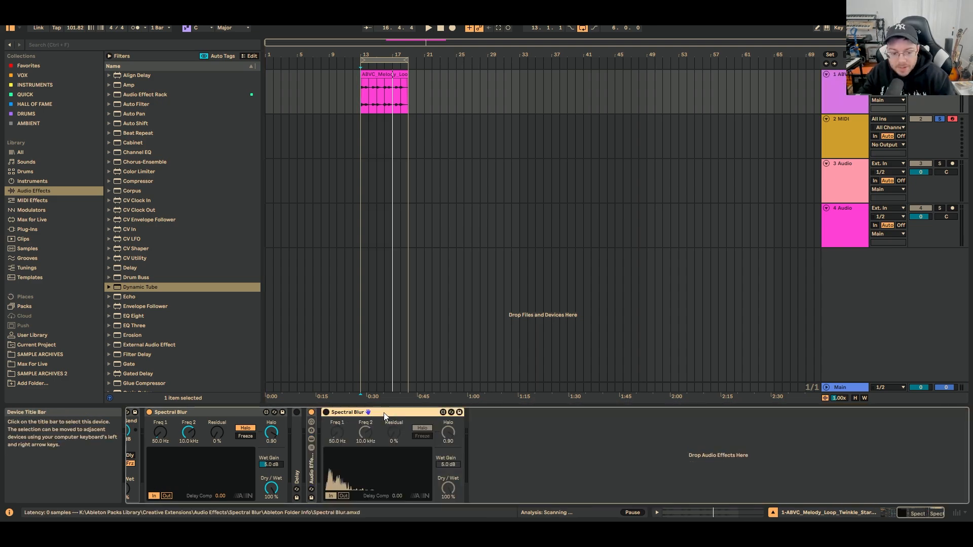
{"action": "left_click", "coordinate": [326, 413]}
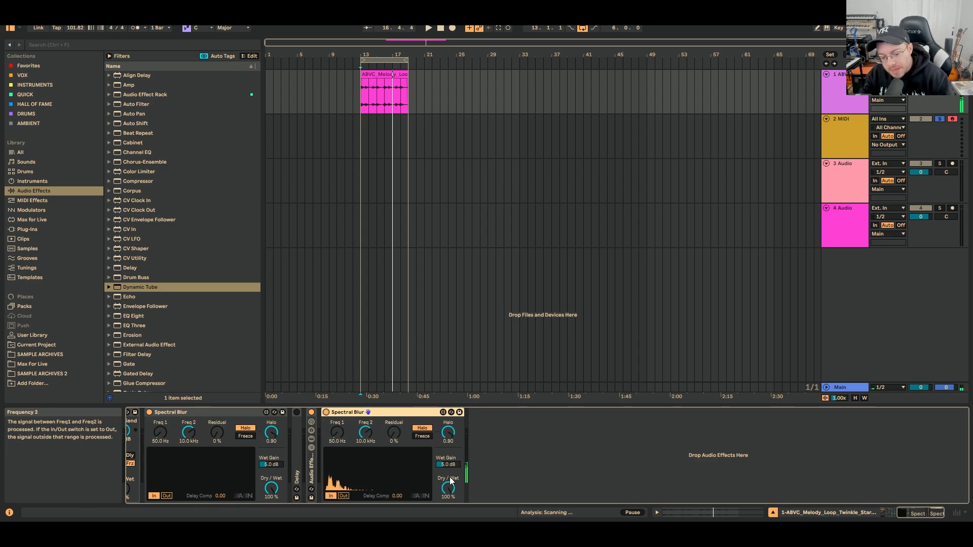
{"action": "left_click_drag", "start_coordinate": [450, 492], "coordinate": [448, 472]}
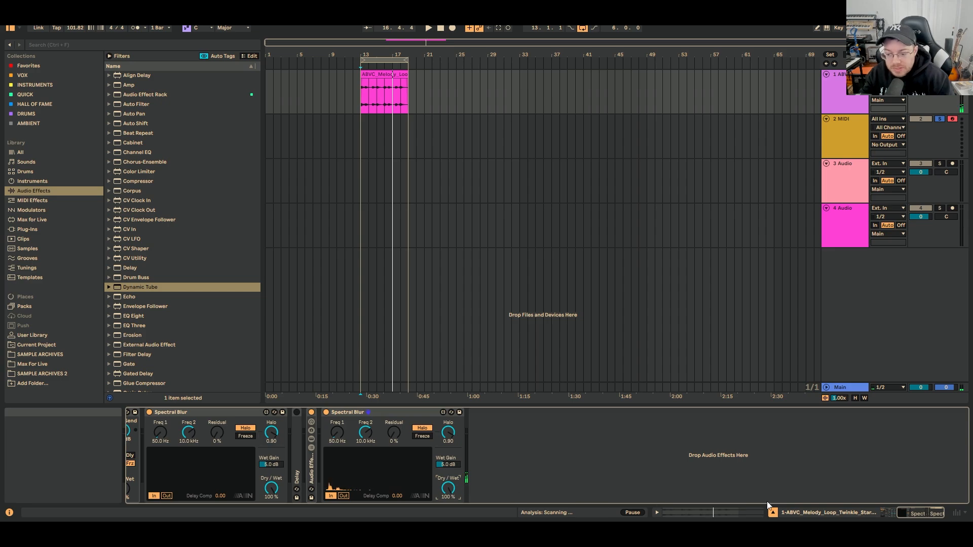
{"action": "left_click_drag", "start_coordinate": [908, 510], "coordinate": [892, 515]}
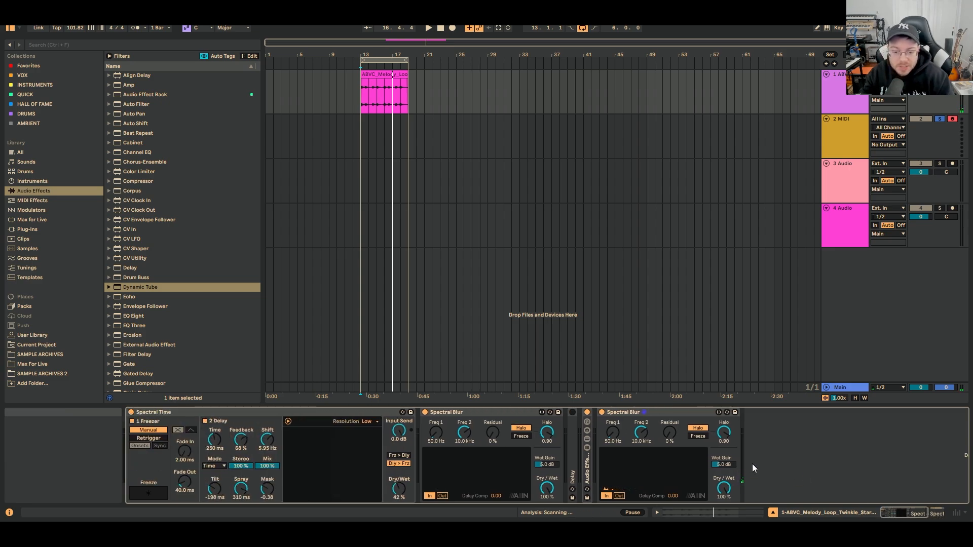
- Expand the Audio Effect Rack, and delete the collapsed Delay device in front of it
{"action": "double_click", "coordinate": [588, 461]}
{"action": "left_click", "coordinate": [614, 458]}
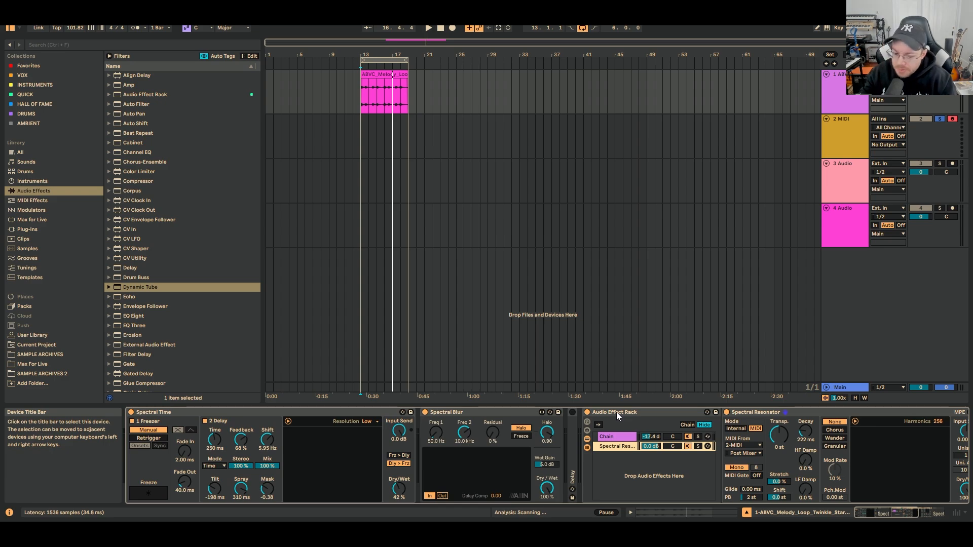
{"action": "left_click", "coordinate": [571, 460]}
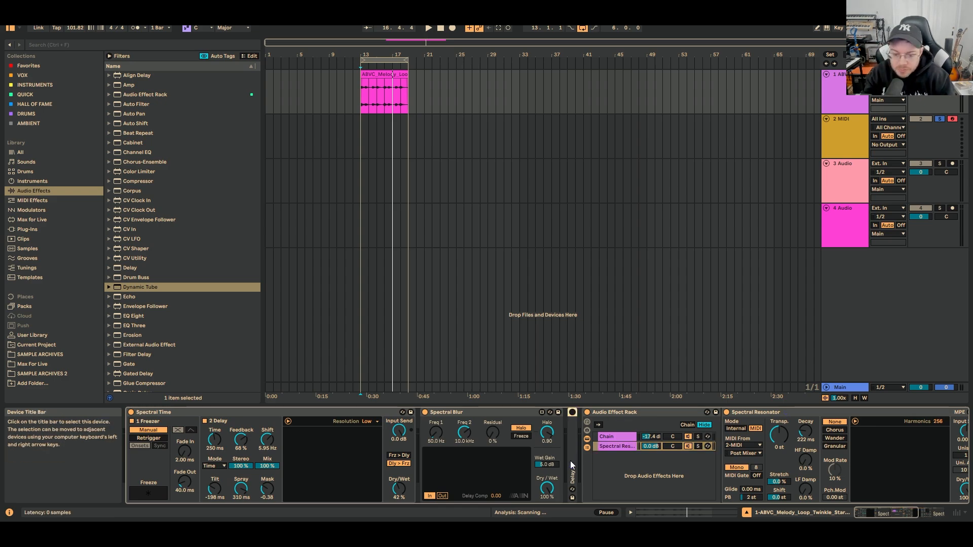
{"action": "key", "text": "Delete"}
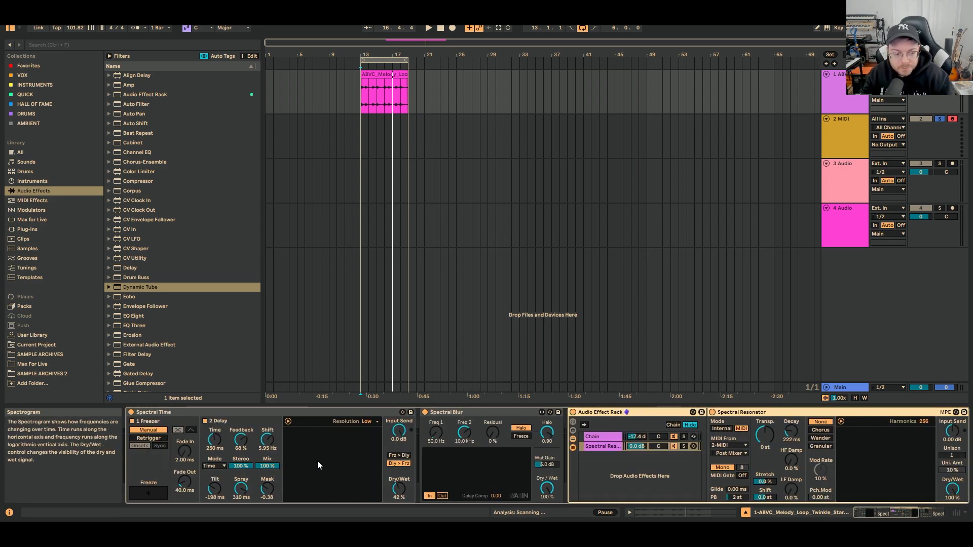
- Collapse the devices before the last Spectral Blur, and play the melody loop from bar 13 through the full chain
{"action": "double_click", "coordinate": [205, 415]}
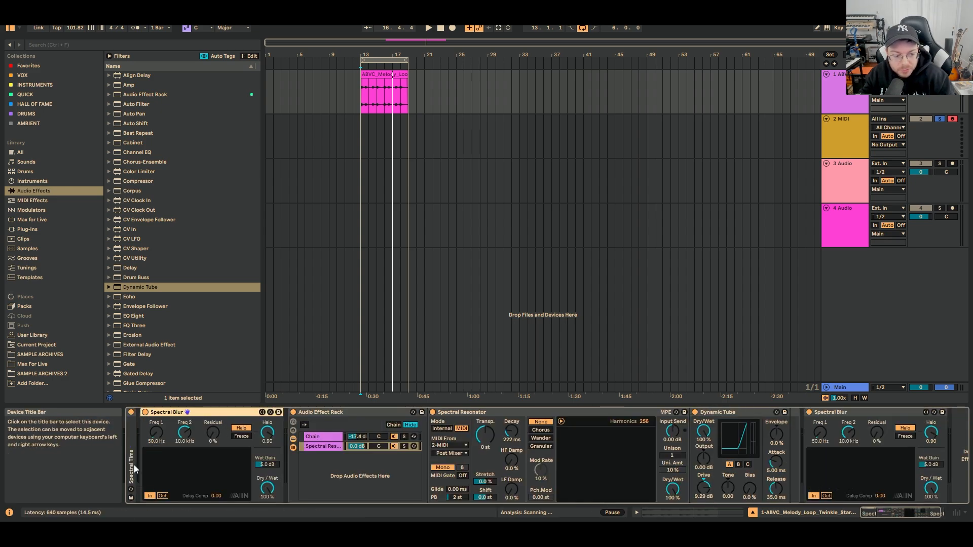
{"action": "double_click", "coordinate": [181, 414]}
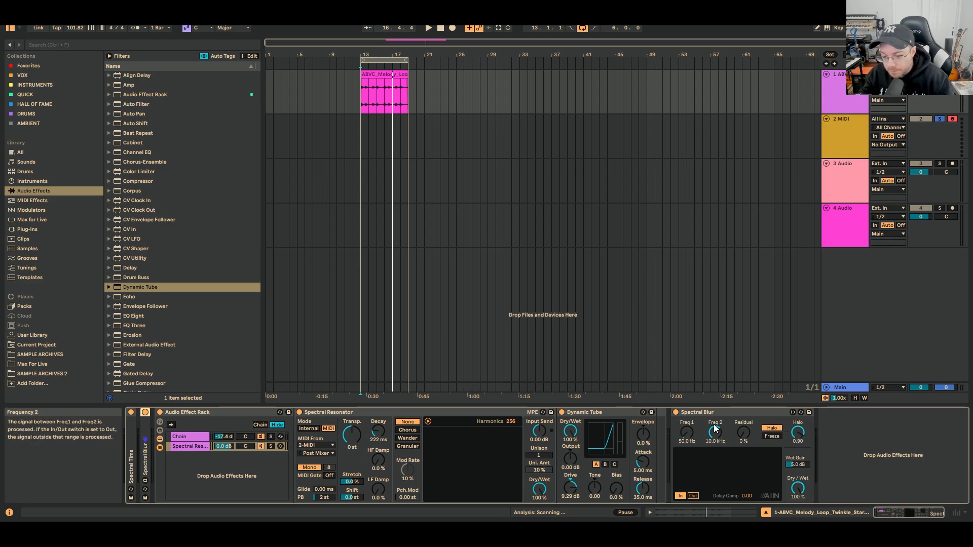
{"action": "double_click", "coordinate": [192, 412]}
{"action": "left_click", "coordinate": [231, 411]}
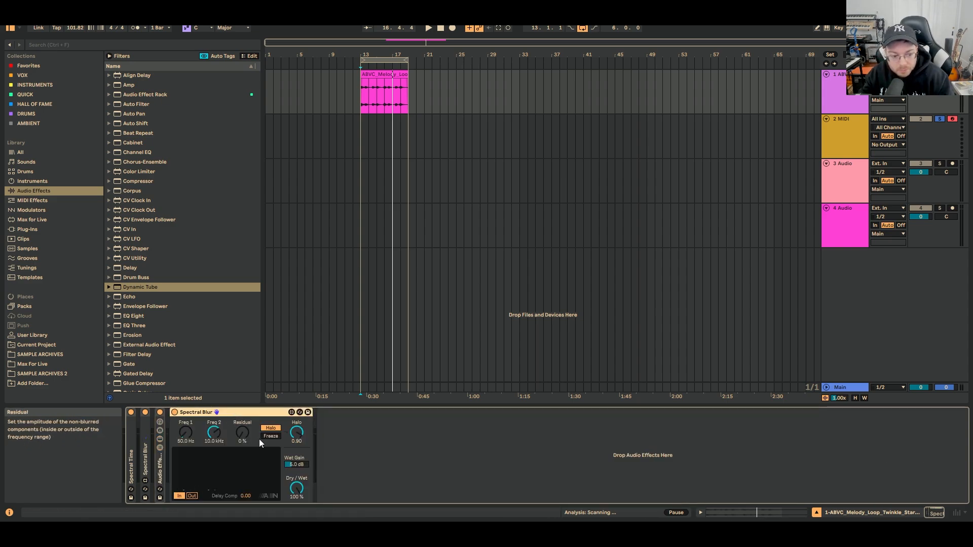
{"action": "left_click", "coordinate": [360, 89]}
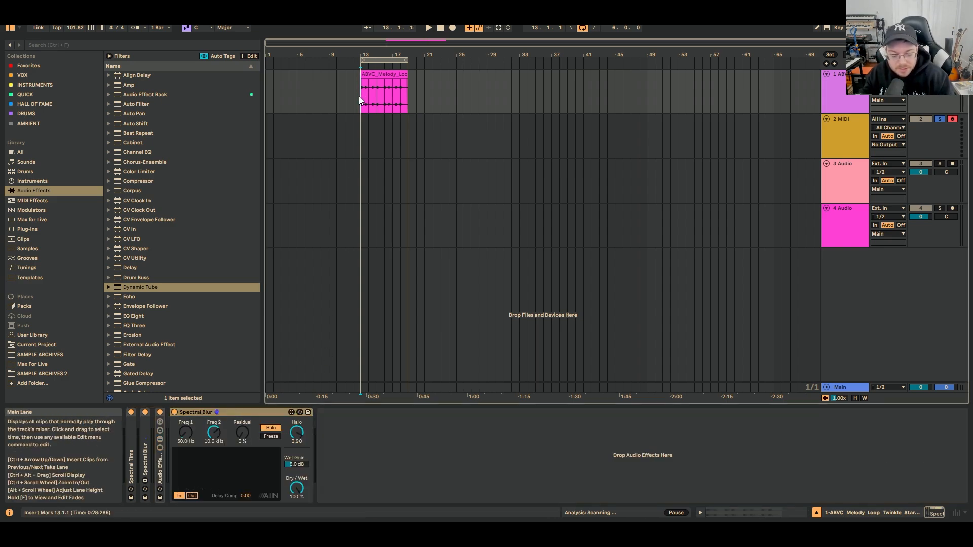
{"action": "key", "text": "space"}
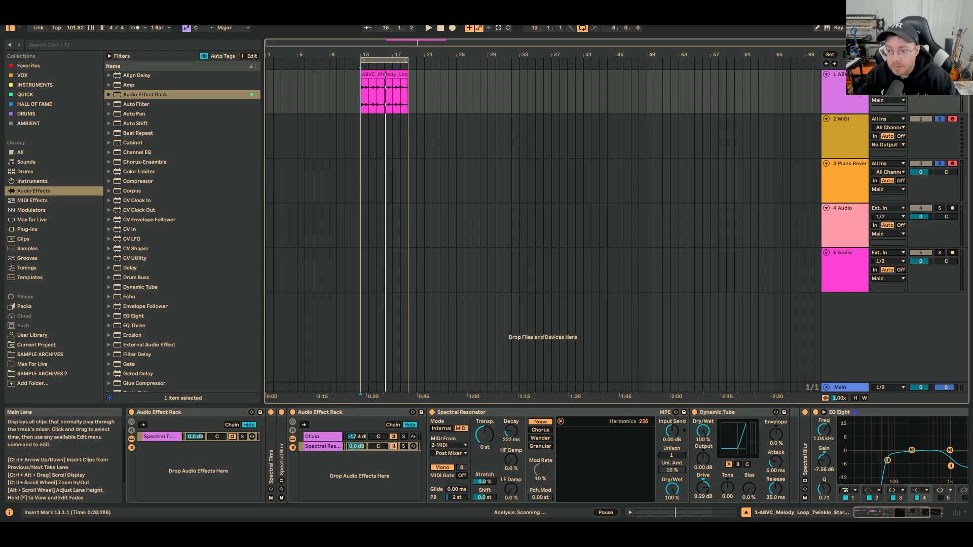
- Select the armed 3 Piano Reverb track, and start playback to audition it together with the melody loop
{"action": "key", "text": "Down"}
{"action": "key", "text": "Down"}
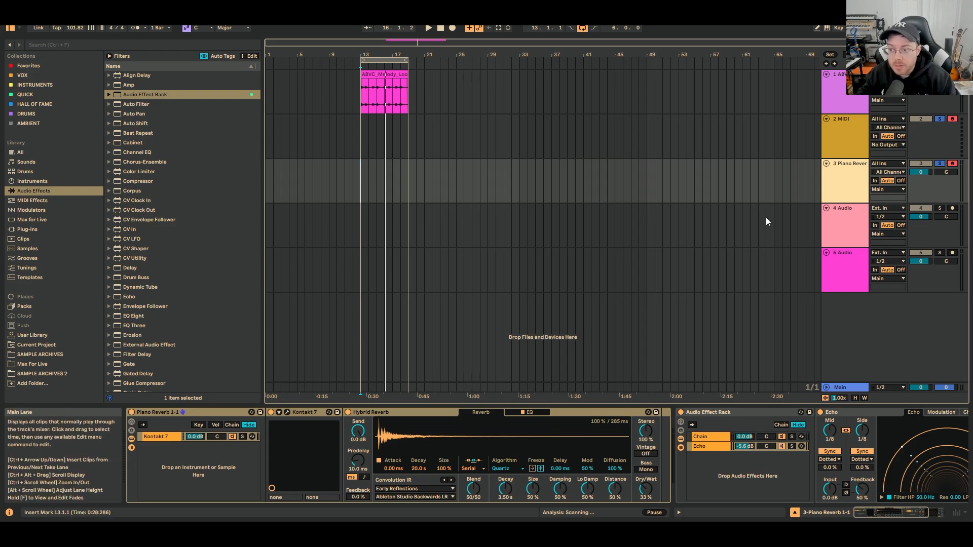
{"action": "left_click", "coordinate": [427, 27]}
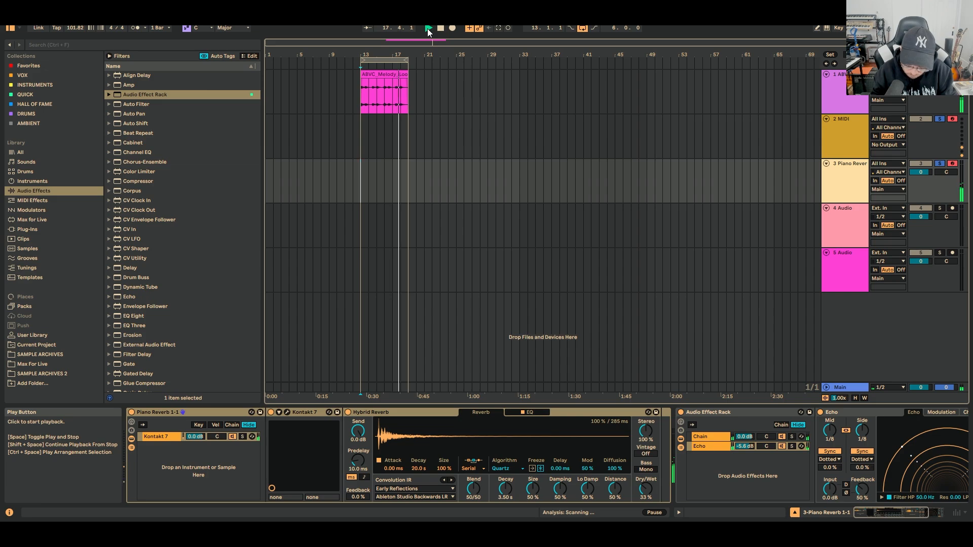
- Collapse Spectral Time, both Spectral Blurs and the Audio Effect Rack on the melody track
{"action": "key", "text": "ctrl+z"}
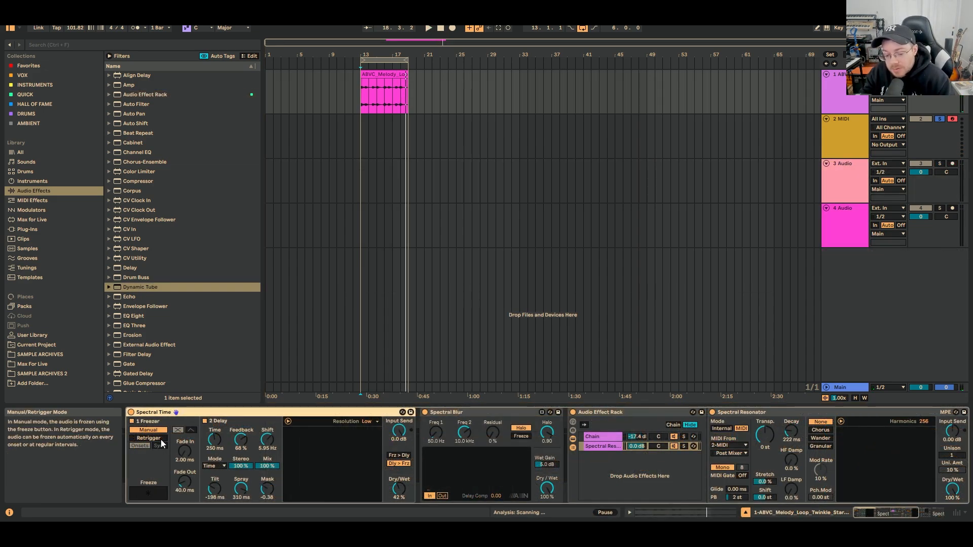
{"action": "double_click", "coordinate": [271, 412]}
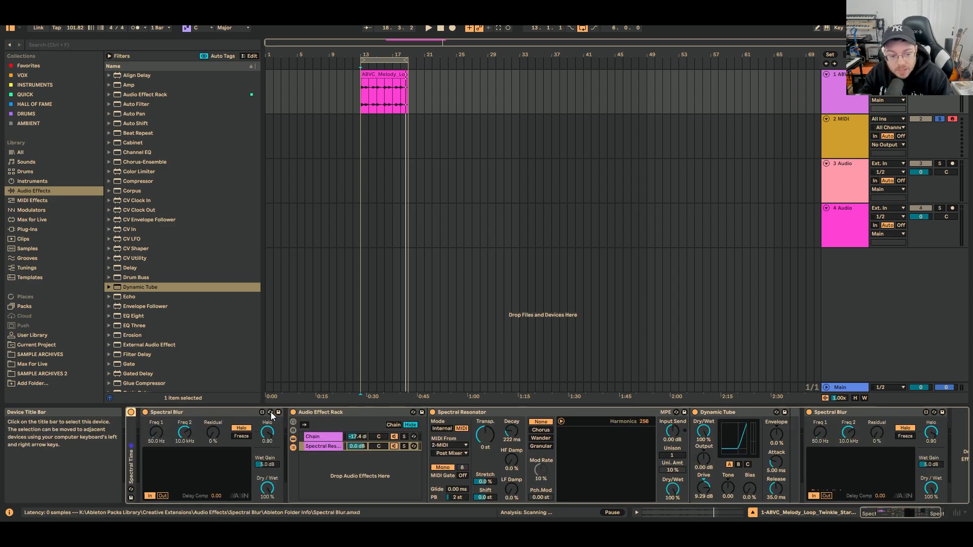
{"action": "double_click", "coordinate": [248, 414]}
{"action": "double_click", "coordinate": [279, 417]}
{"action": "double_click", "coordinate": [272, 414]}
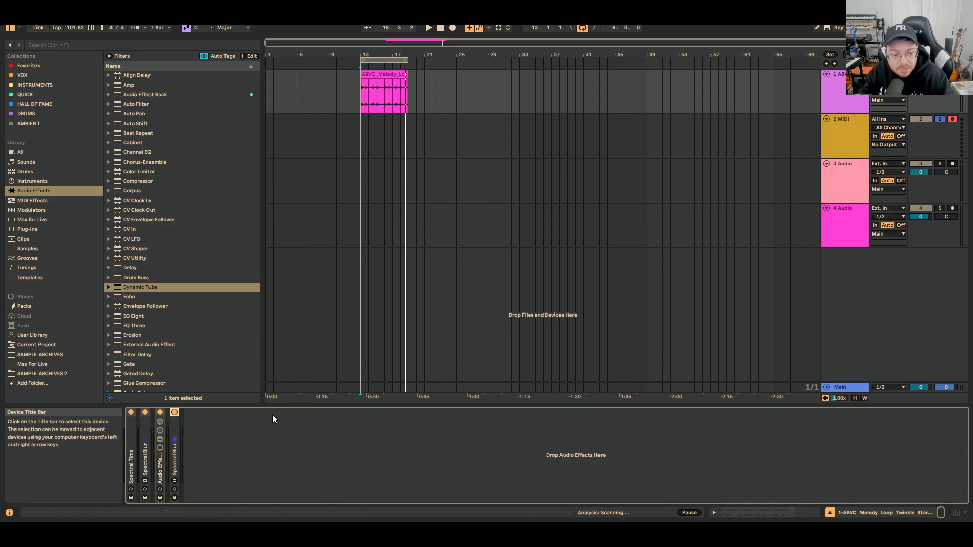
- Group the four collapsed devices into a new Audio Effect Rack, and expand the nested rack containing the Spectral Resonator
{"action": "key", "text": "Left"}
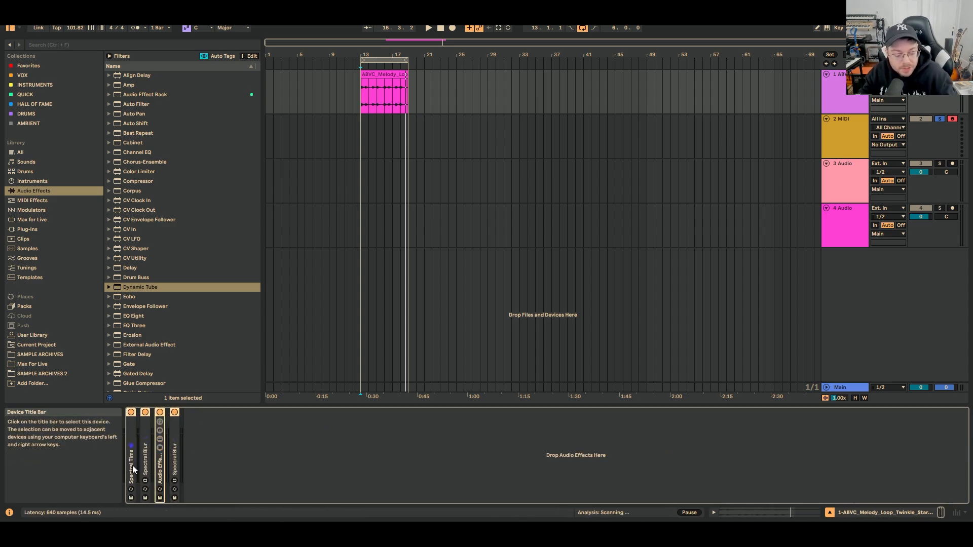
{"action": "key", "text": "ctrl+a"}
{"action": "key", "text": "ctrl+g"}
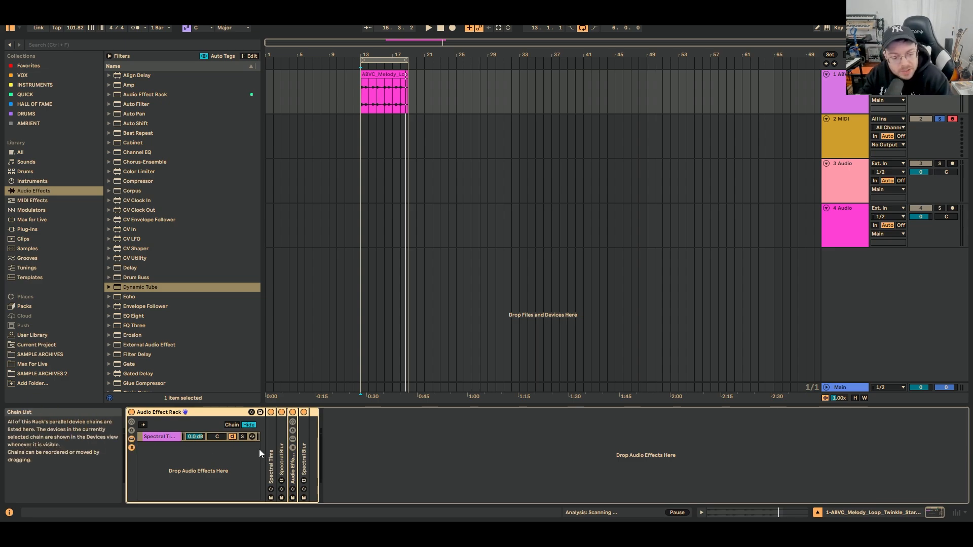
{"action": "left_click", "coordinate": [291, 462]}
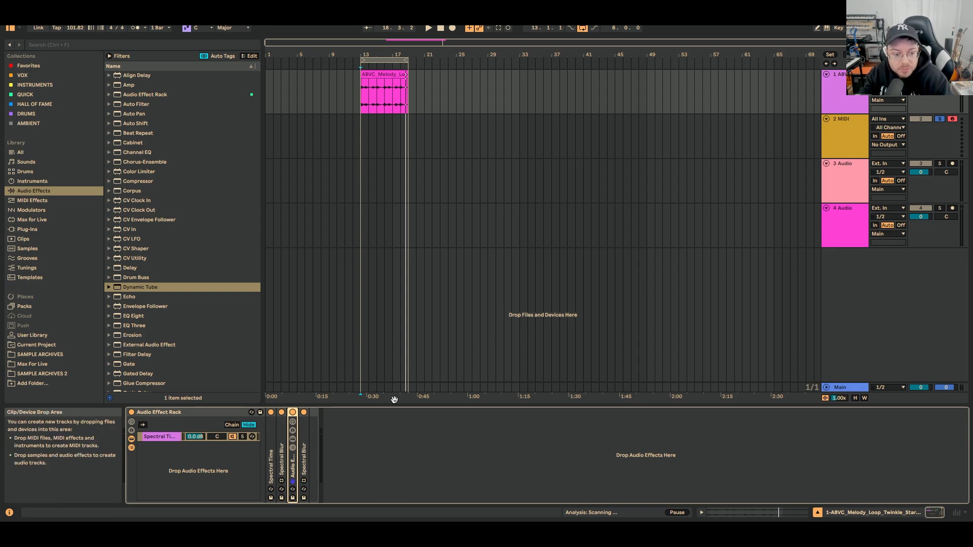
{"action": "left_click", "coordinate": [292, 442]}
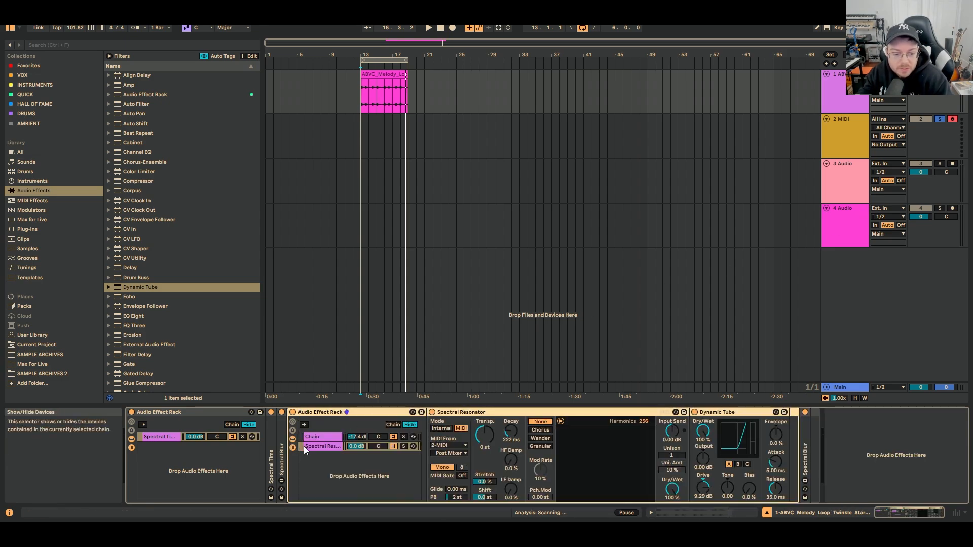